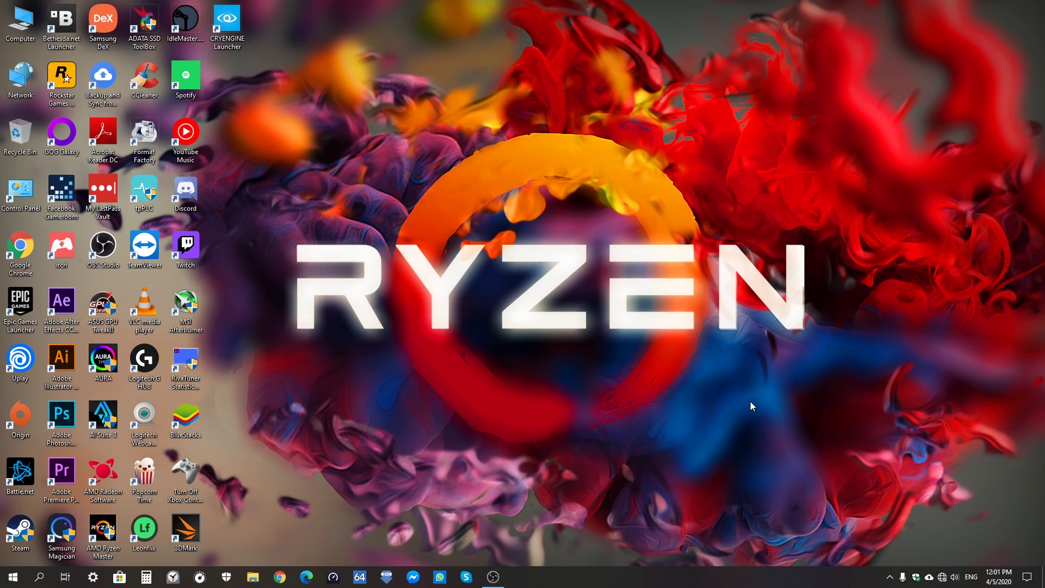
Disconnect the PC from TP-Link_Extender in the Wi-Fi list, then reconnect to it
left_click(952, 578)
left_click(953, 578)
left_click(943, 578)
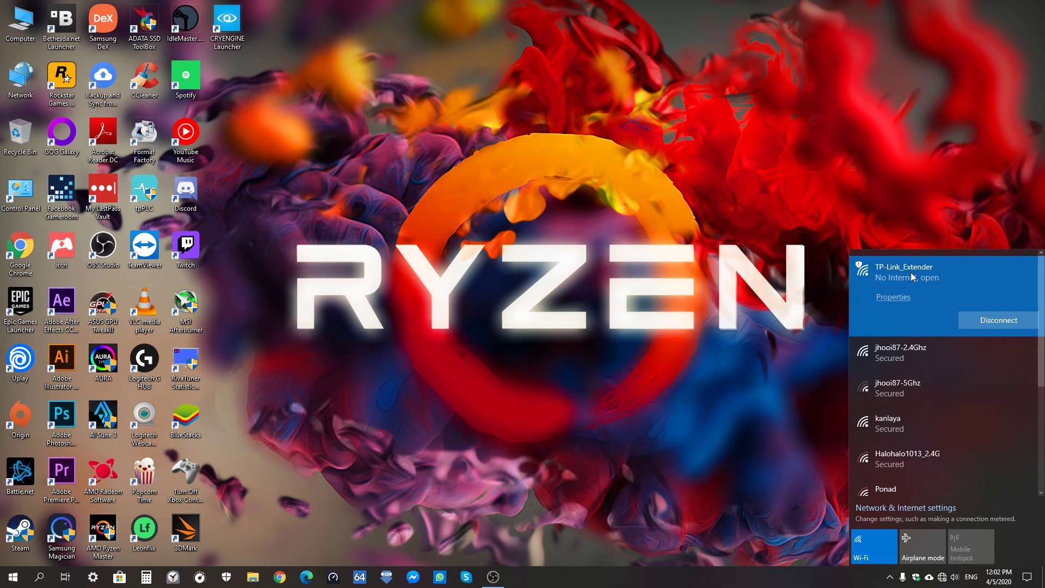
left_click(976, 319)
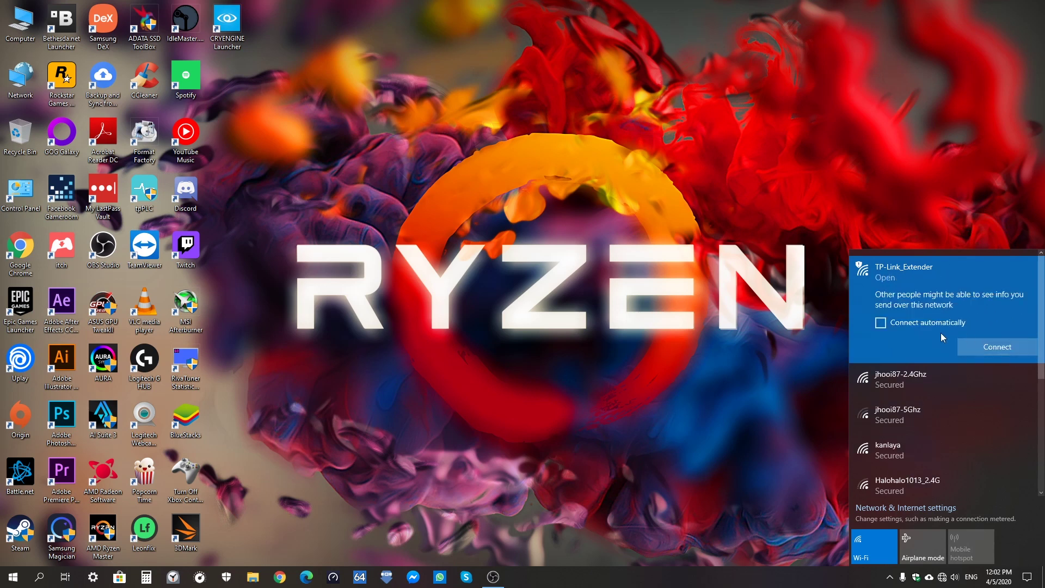
left_click(980, 349)
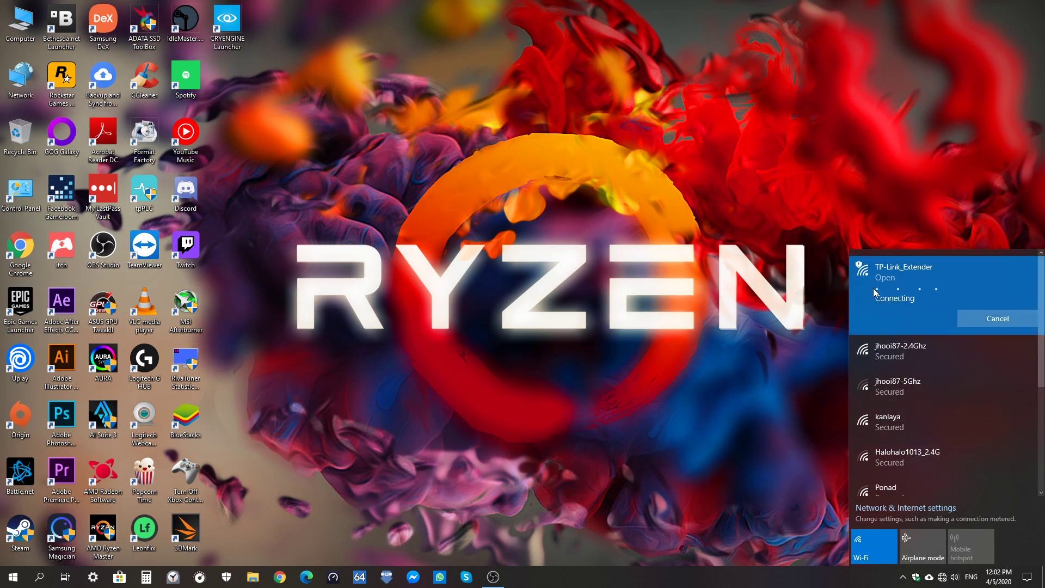
Recheck the Wi-Fi list to confirm the TP-Link_Extender connection status, then dismiss it
left_click(839, 455)
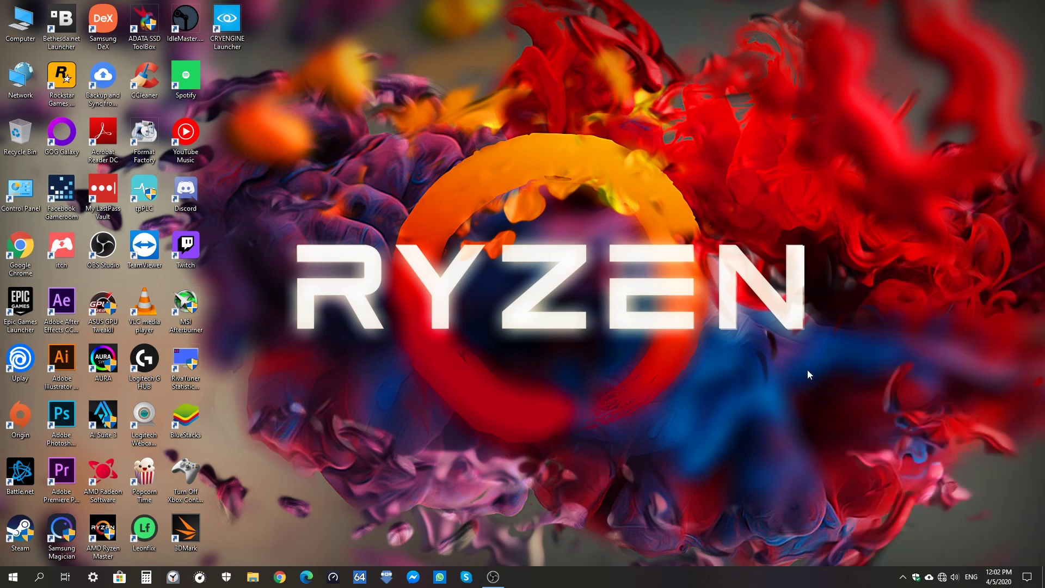
left_click(943, 577)
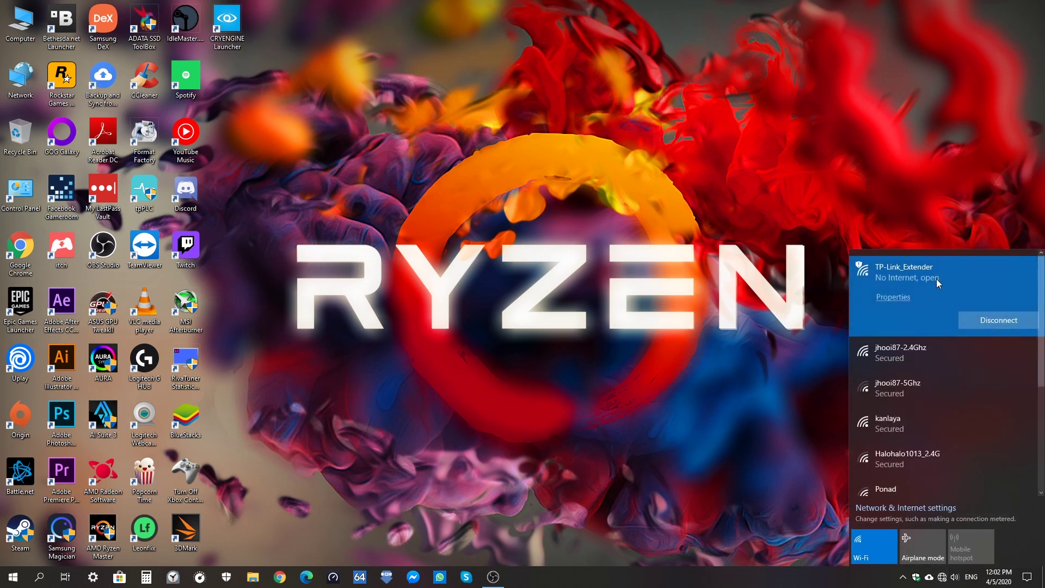
left_click(643, 333)
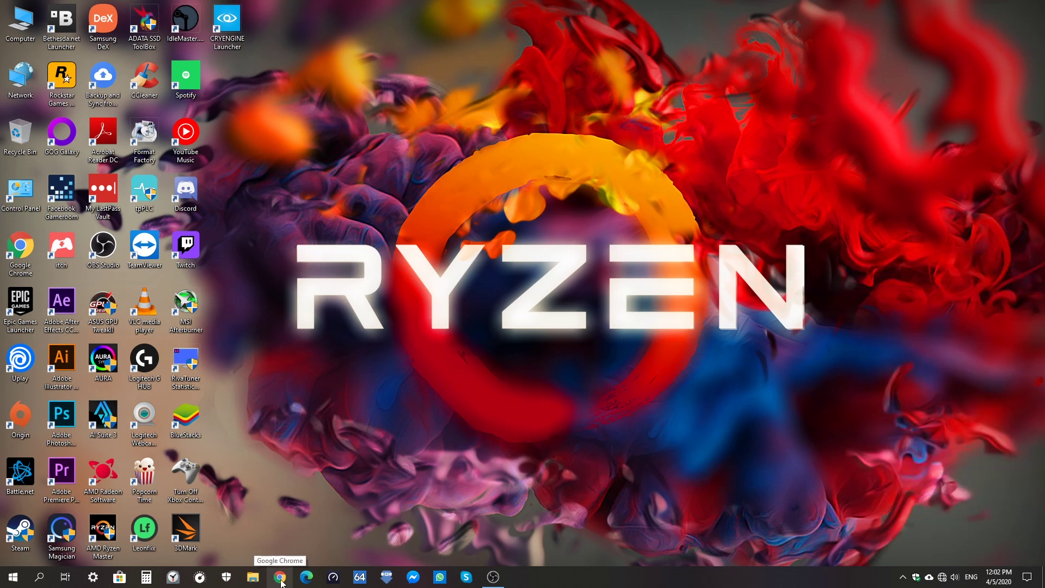
Launch Chrome and enter the extender address 192.168.0.254, correcting the typos along the way
left_click(280, 578)
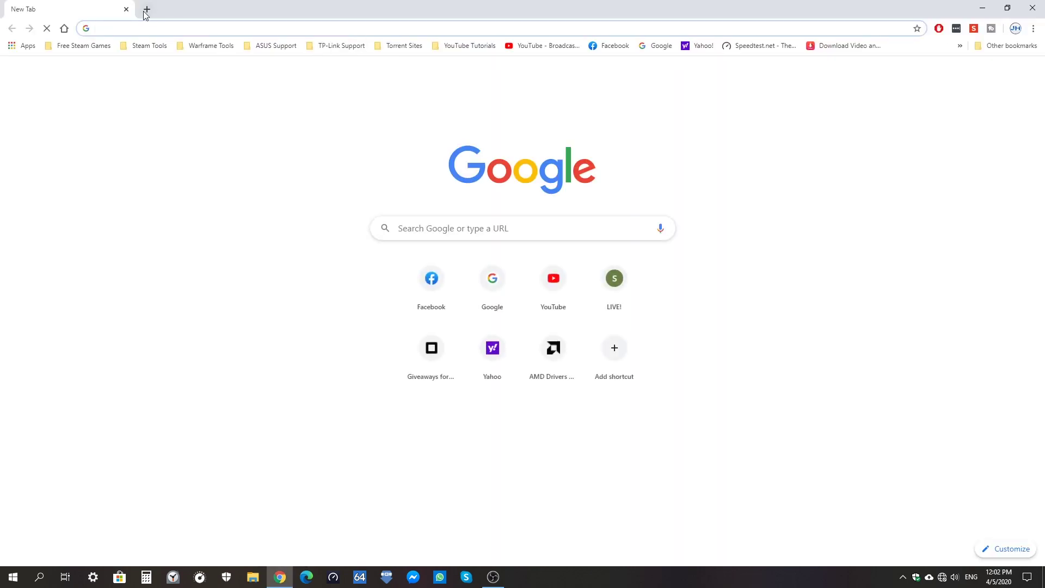
left_click(144, 9)
left_click(125, 9)
type("192.")
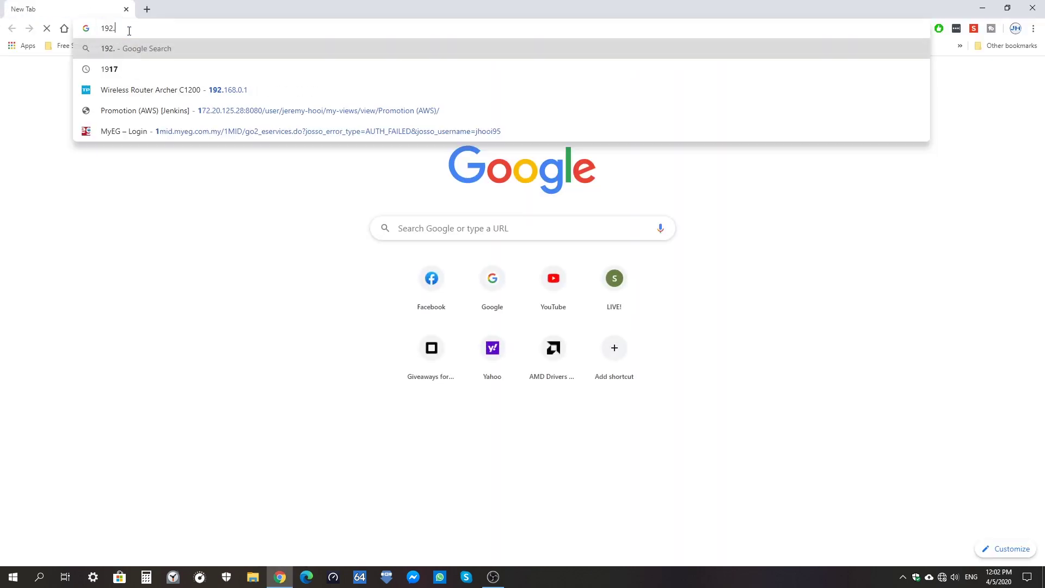
type("61")
key("BackSpace")
key("BackSpace")
type("15")
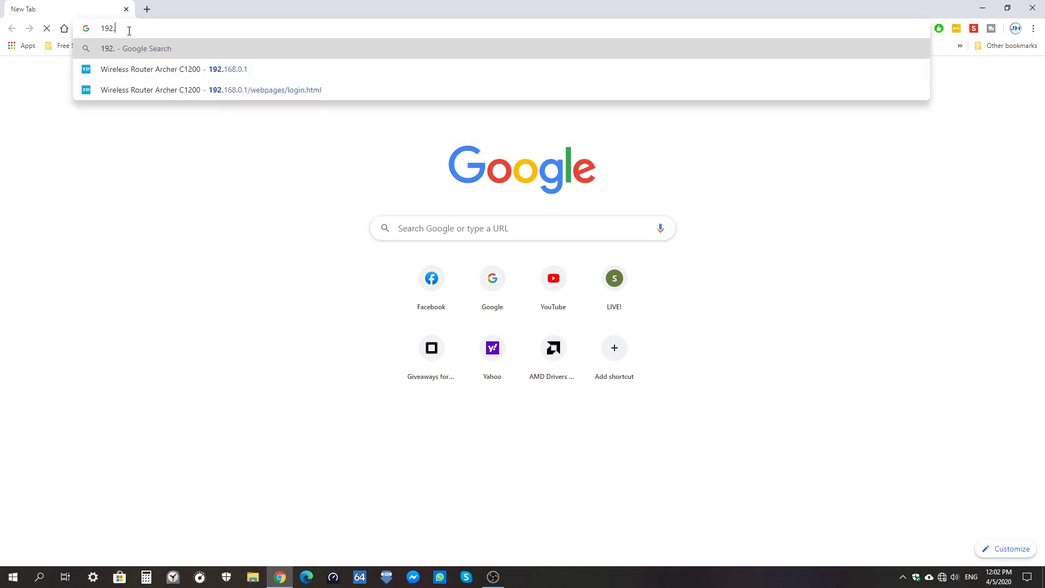
type("8")
key("BackSpace")
key("BackSpace")
type("68.")
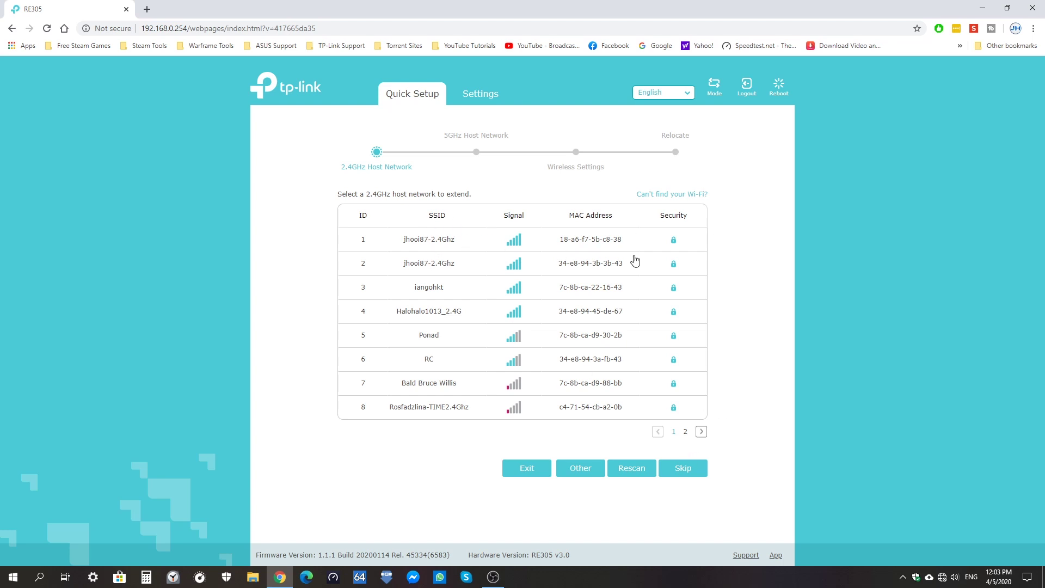
Look over the 2.4GHz host networks, then skip choosing a 2.4GHz host
left_click(441, 241)
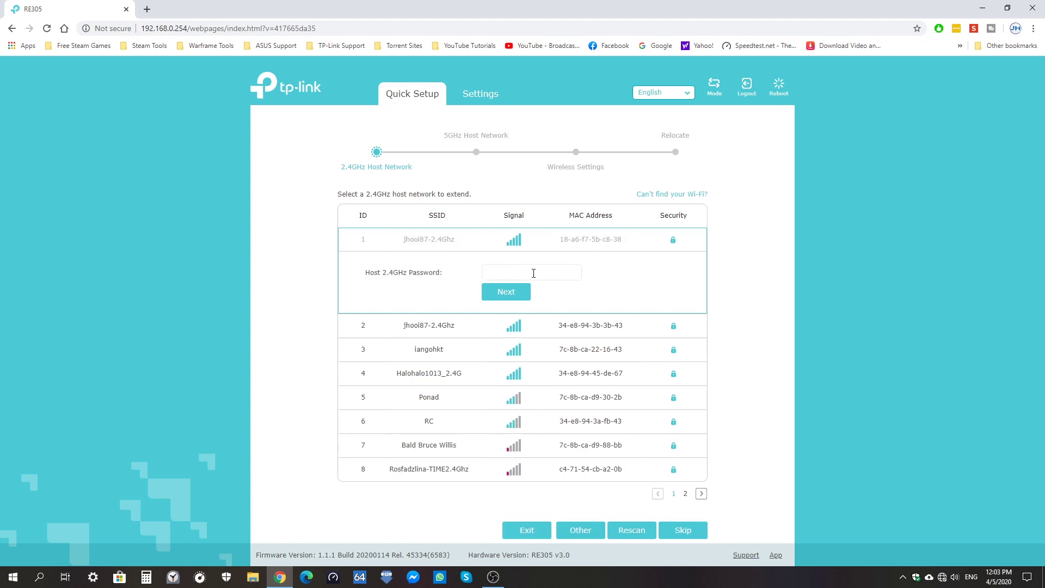
left_click(534, 273)
left_click(452, 325)
left_click(438, 244)
left_click(692, 530)
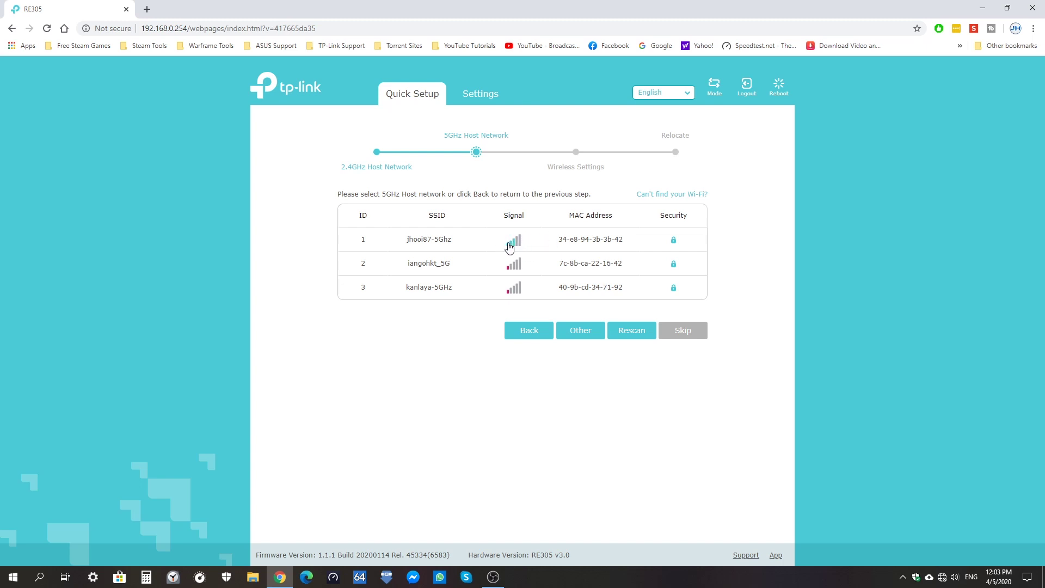
Pick the first 5GHz network as host, paste its password and submit it
left_click(509, 248)
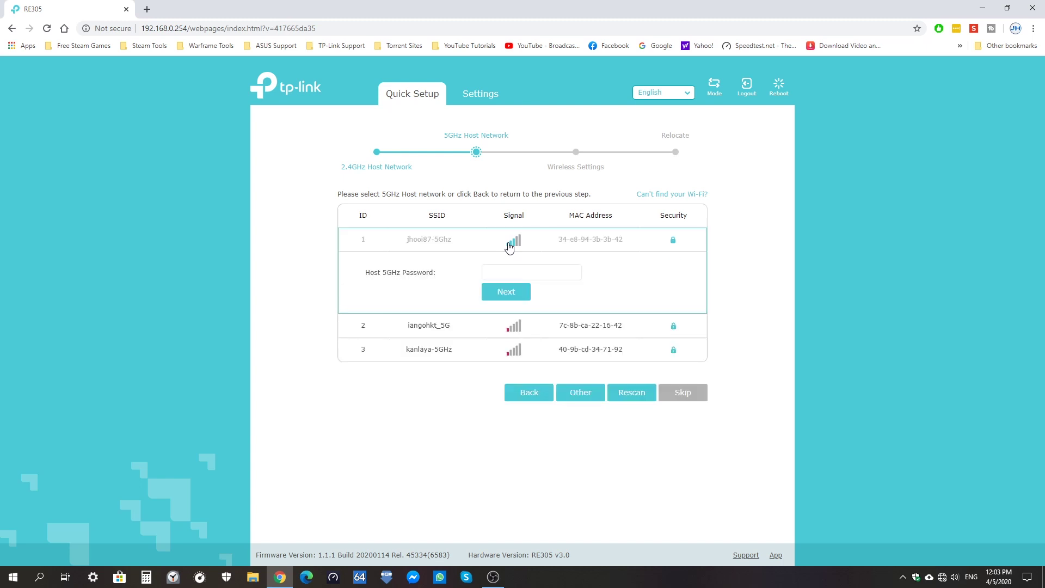
left_click(546, 267)
key("ctrl+v")
type("•••••••••")
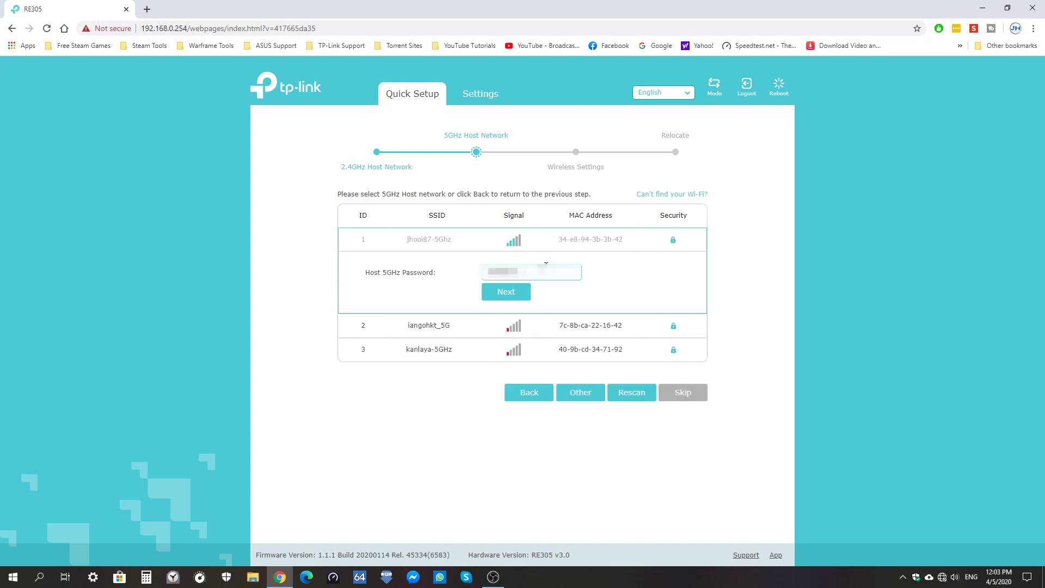
left_click(538, 300)
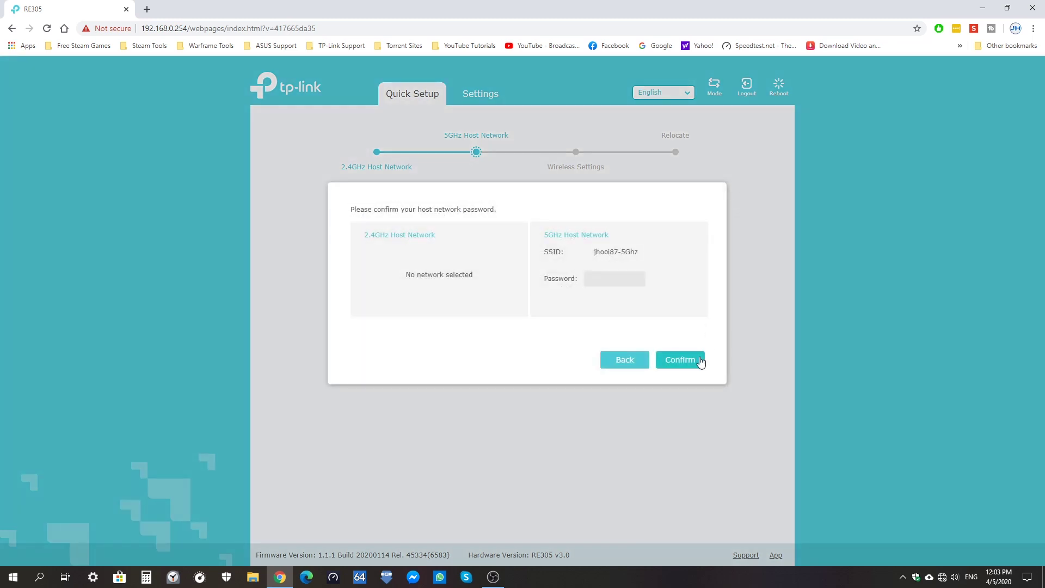
Confirm the host password and review the suggested extended 2.4GHz network name
left_click(701, 357)
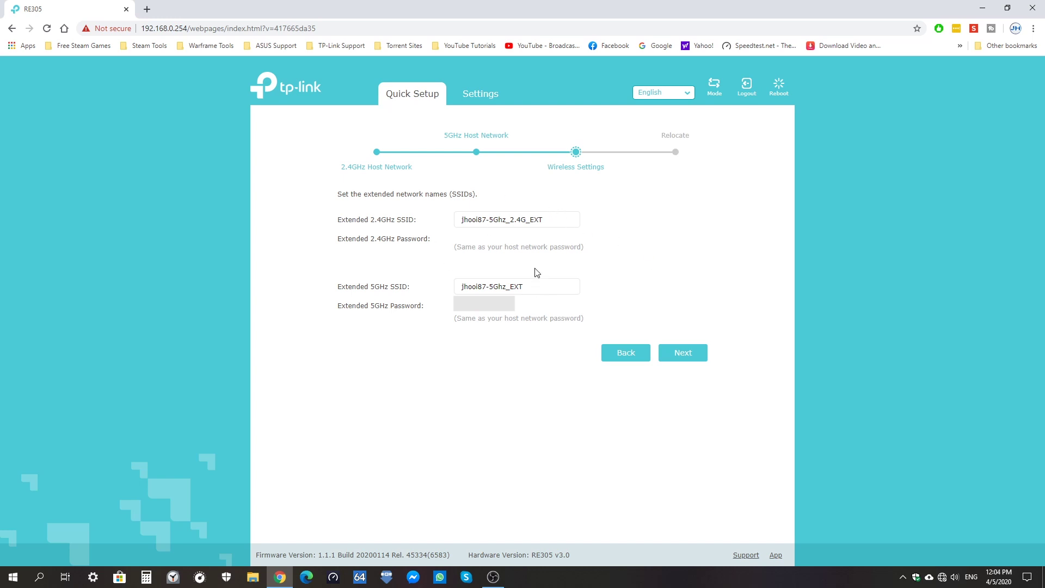
left_click_drag(554, 222, 394, 222)
left_click(562, 223)
left_click_drag(566, 220, 422, 222)
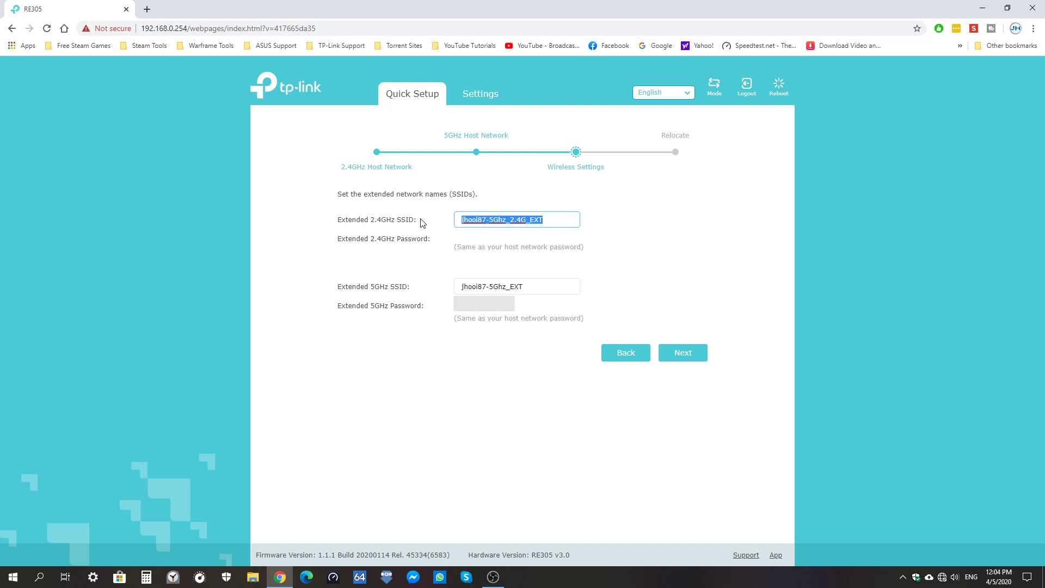
left_click(516, 219)
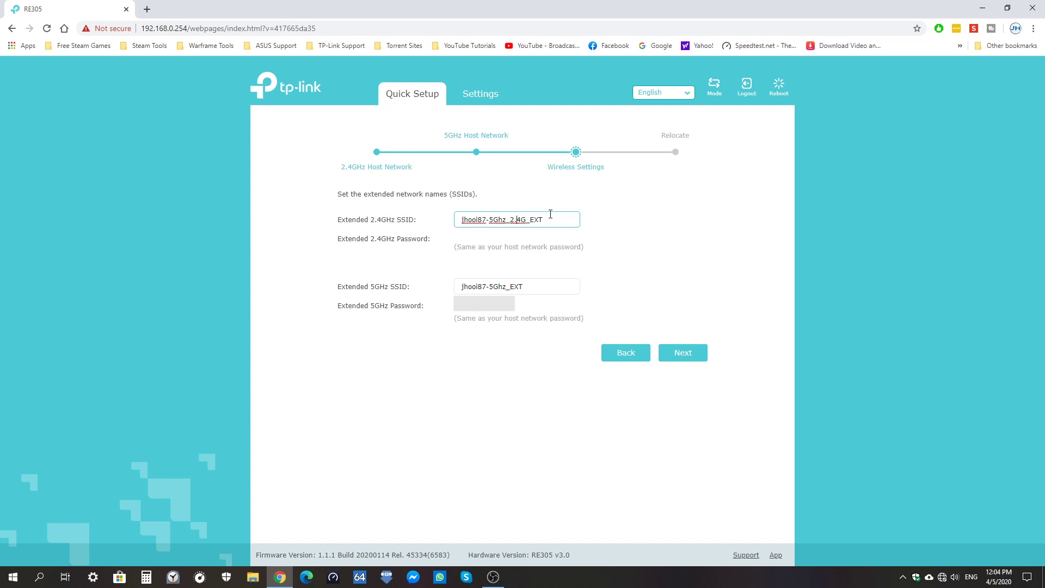
Keep the extended 5GHz name with its EXT suffix and apply settings to reboot the extender
left_click(536, 286)
left_click_drag(520, 288, 511, 289)
left_click(533, 288)
left_click(526, 288)
left_click(456, 315)
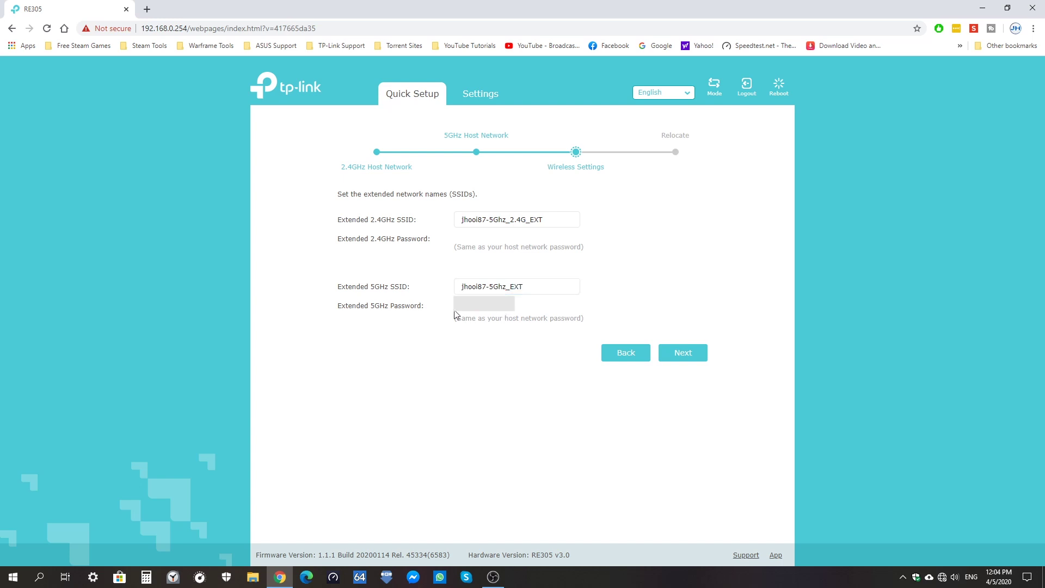
left_click(695, 357)
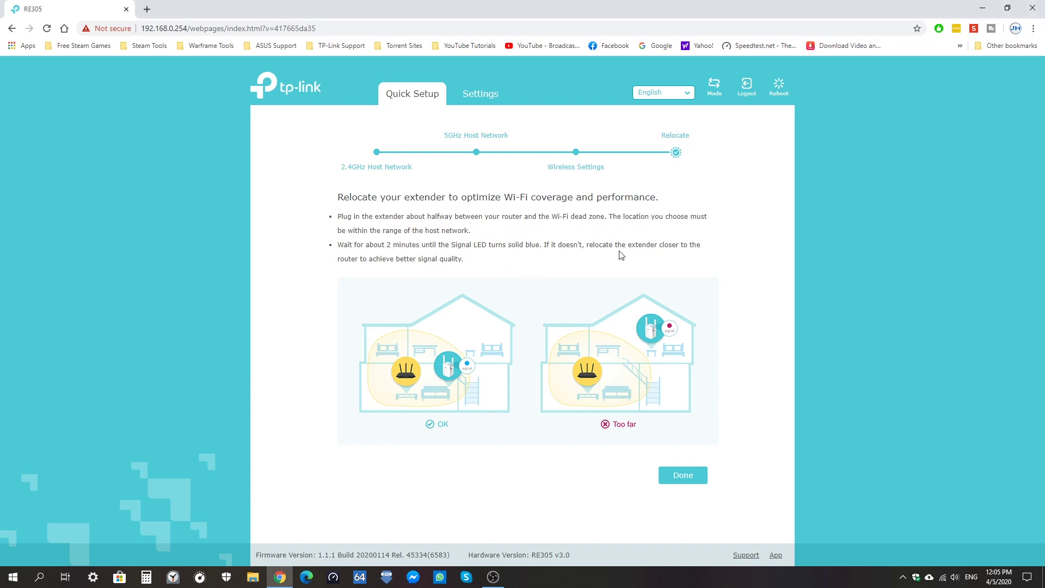
Move past the relocation advice and tick 'I have connected to the extended network'
left_click(693, 476)
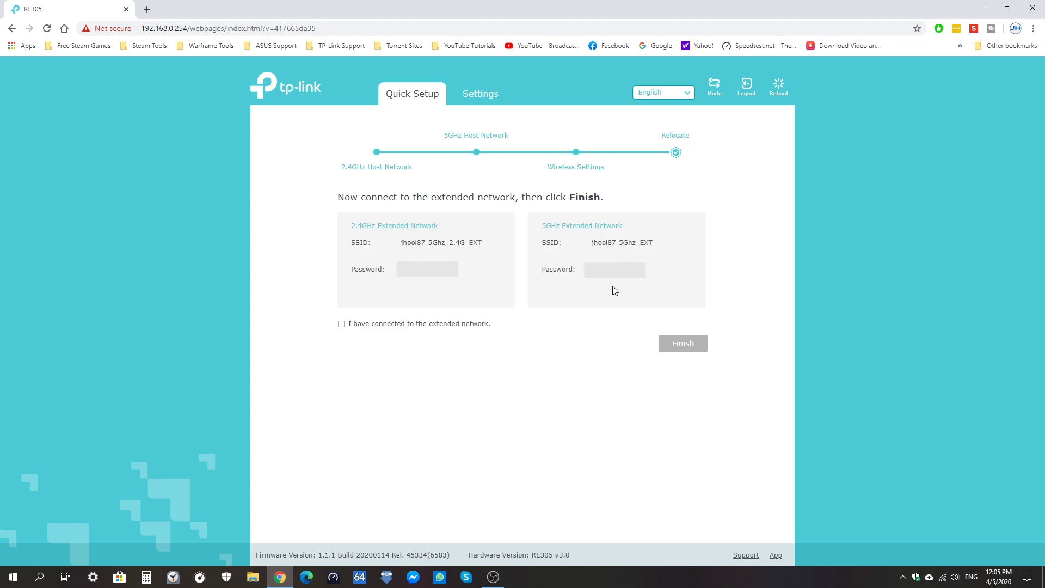
left_click(482, 325)
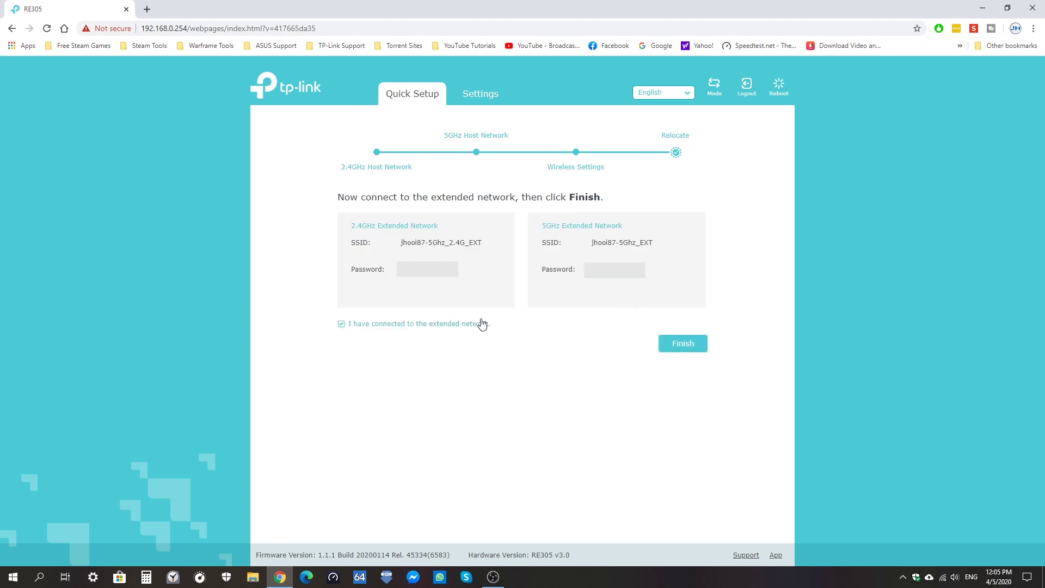
Finish the extender's quick setup
left_click(702, 350)
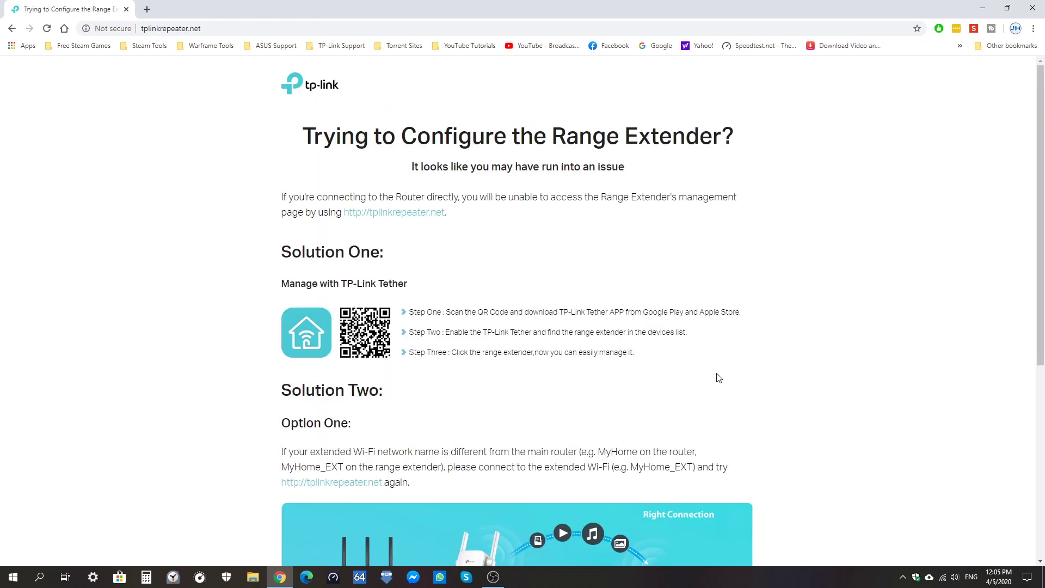
scroll(718, 376, "down", 5)
scroll(723, 385, "up", 5)
Join the 5GHz _EXT extended network with its security key and allow PC discovery
left_click(946, 577)
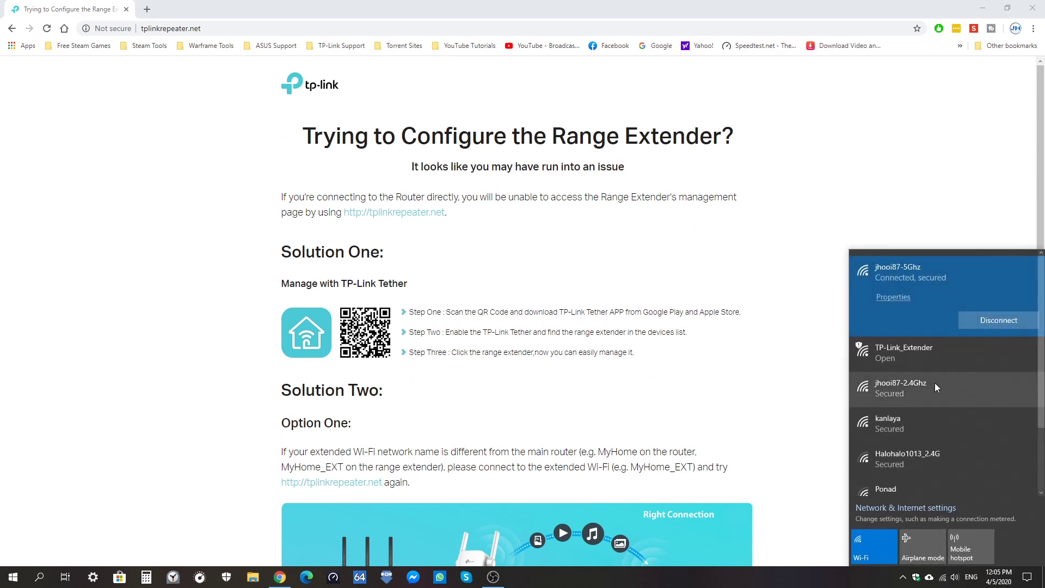
scroll(971, 461, "down", 2)
scroll(958, 377, "up", 2)
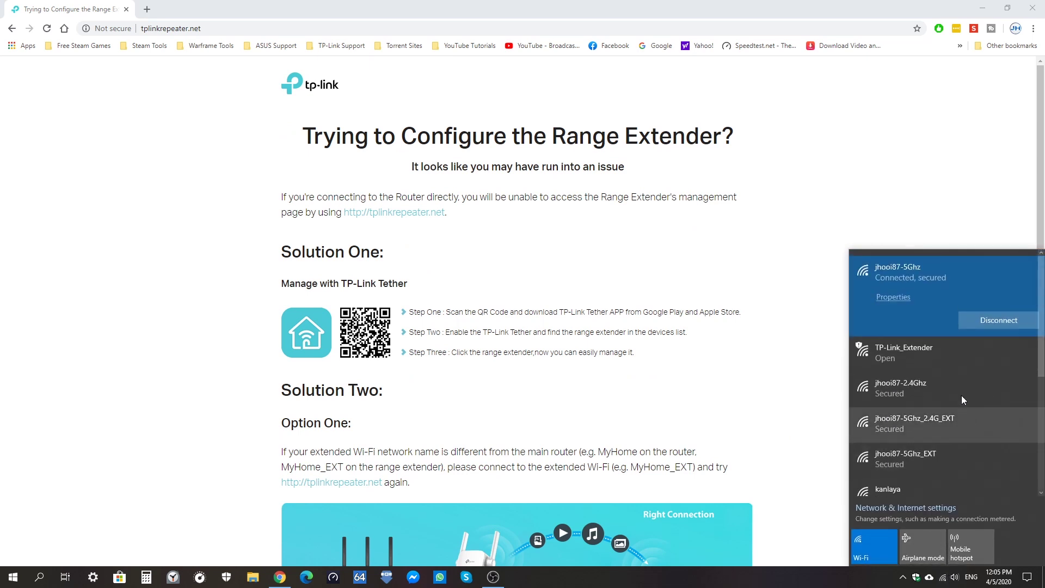
left_click(966, 460)
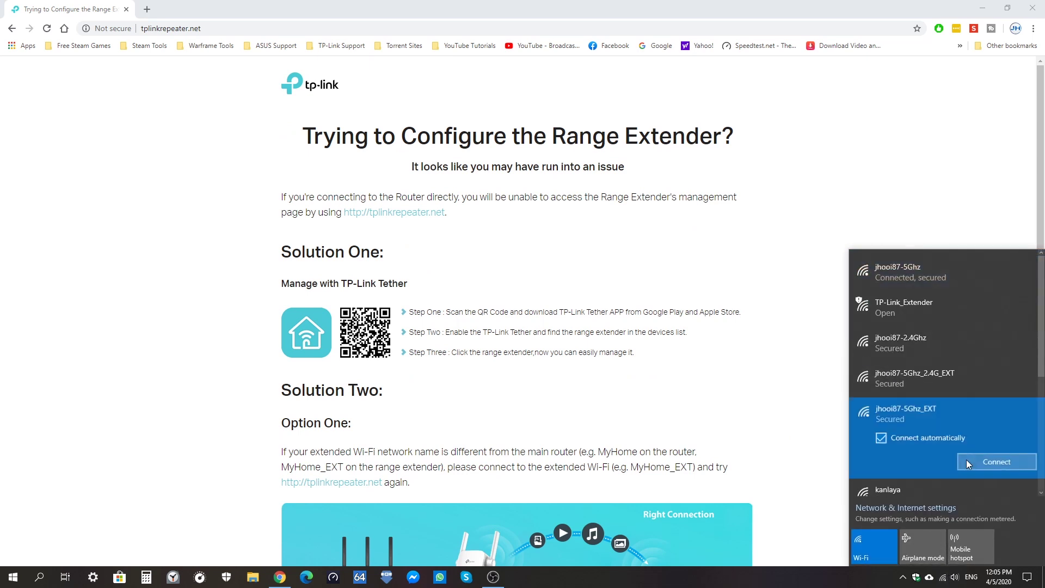
left_click(989, 463)
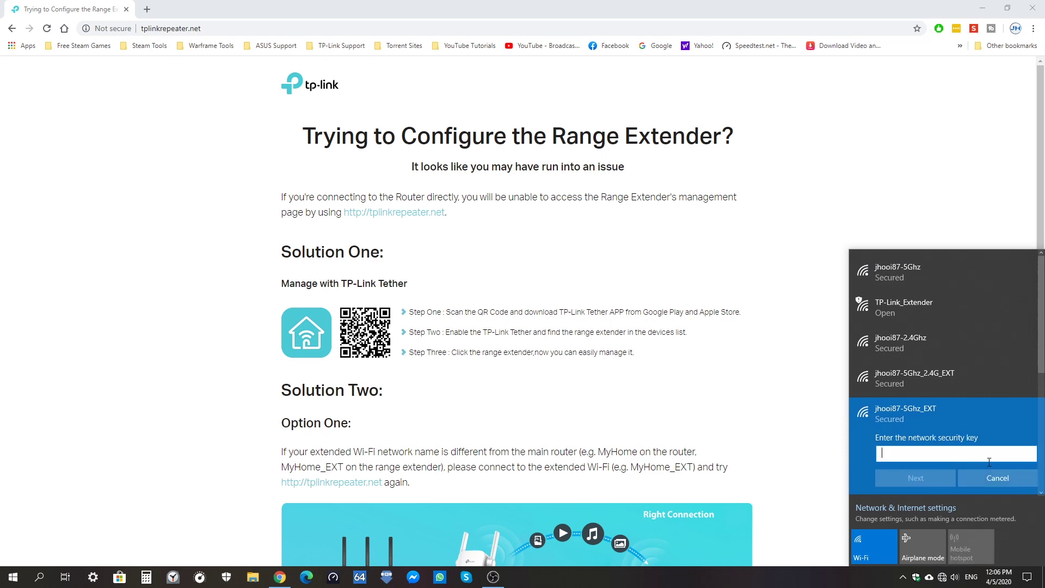
type("********")
key("Return")
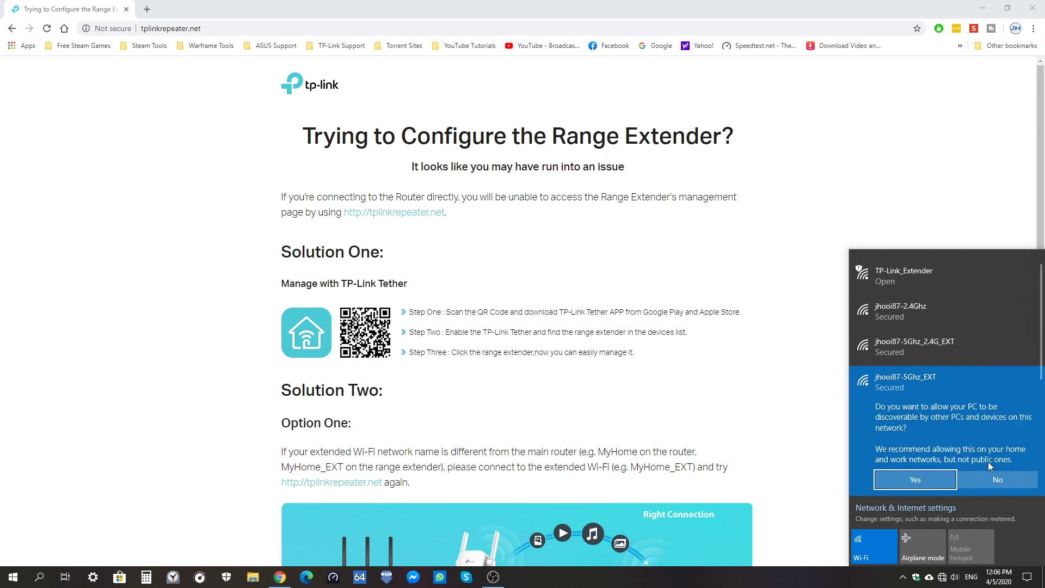
left_click(992, 475)
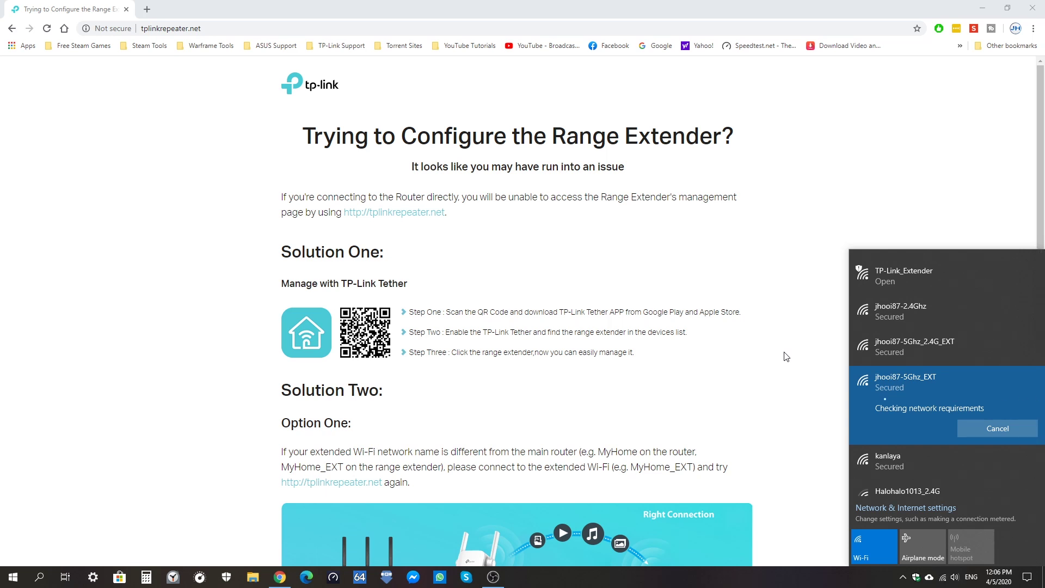
Recheck the Wi-Fi list to confirm the _EXT connection, then return to the browser
left_click(786, 356)
left_click(945, 577)
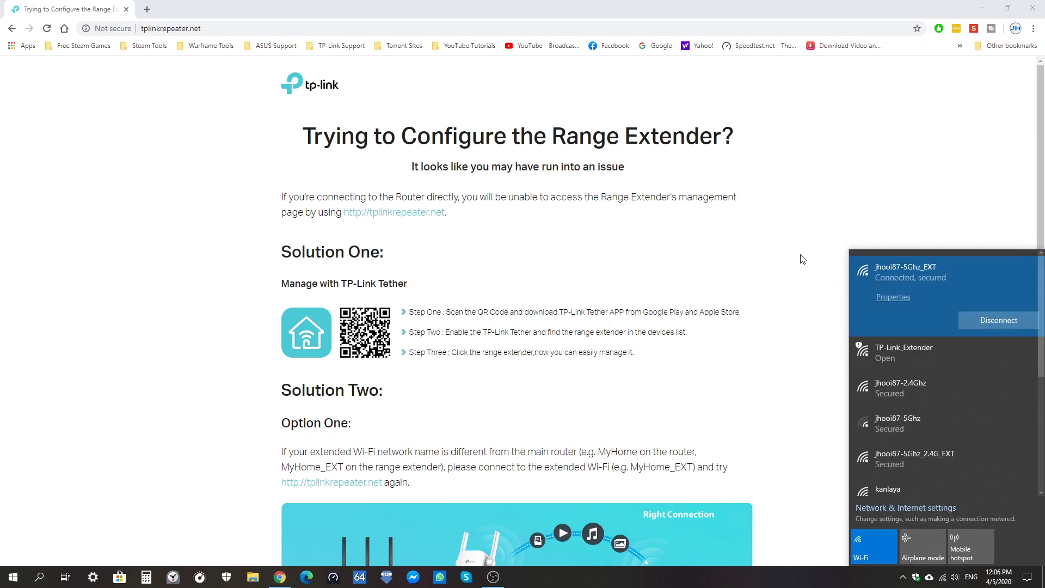
left_click(800, 259)
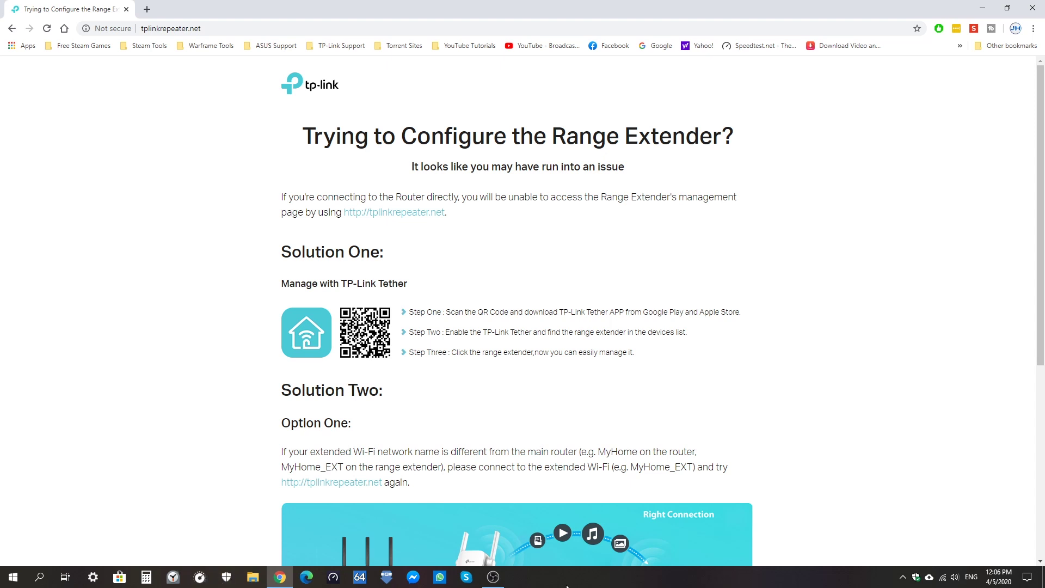
Run Speedtest on the extended network (6 ms ping, 61.31 Mbps down, 80.04 Mbps up), then close it
left_click(333, 576)
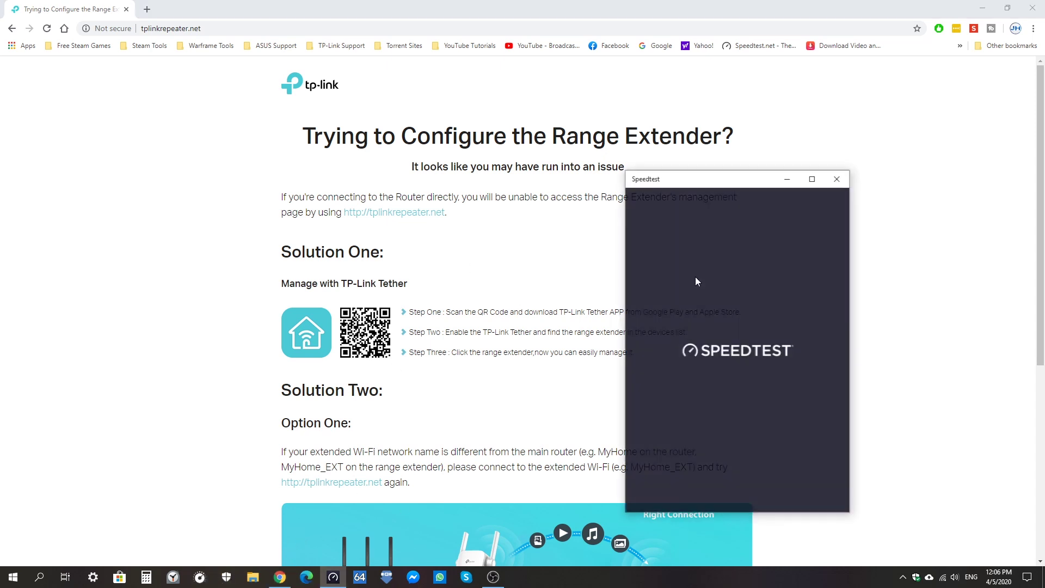
left_click_drag(714, 179, 538, 139)
left_click(562, 289)
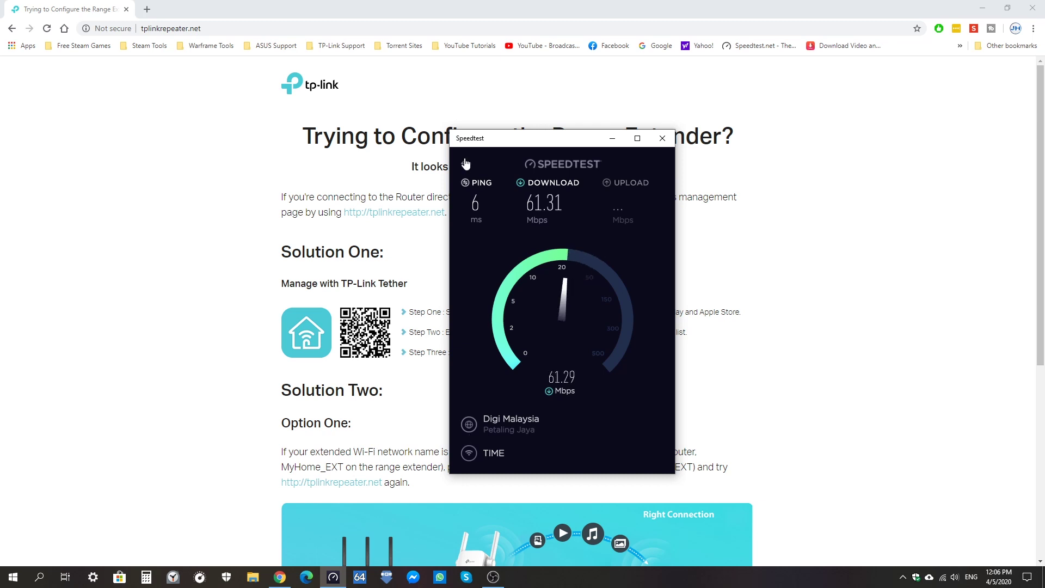
left_click_drag(544, 139, 471, 147)
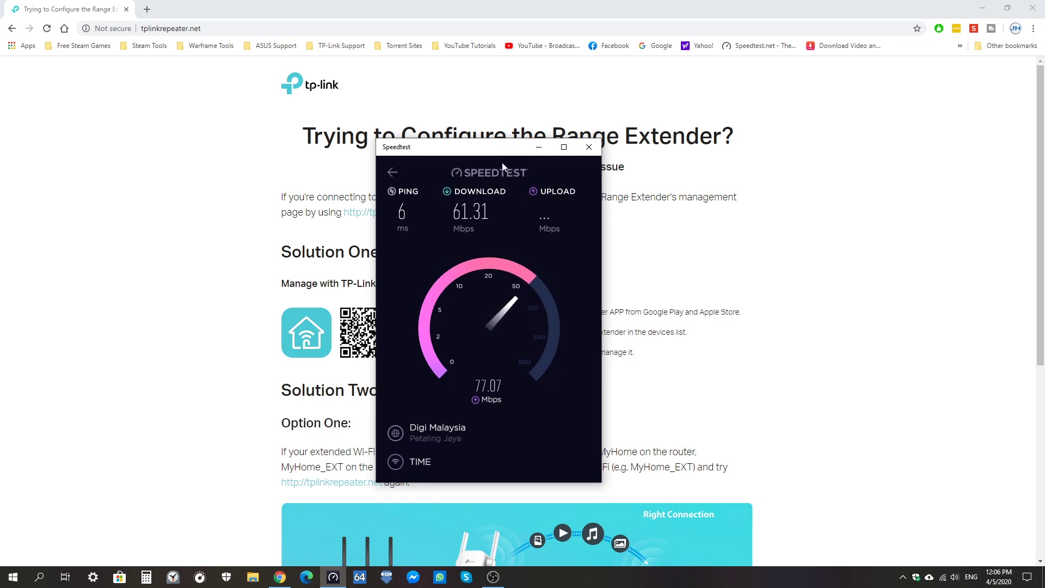
left_click_drag(494, 147, 560, 148)
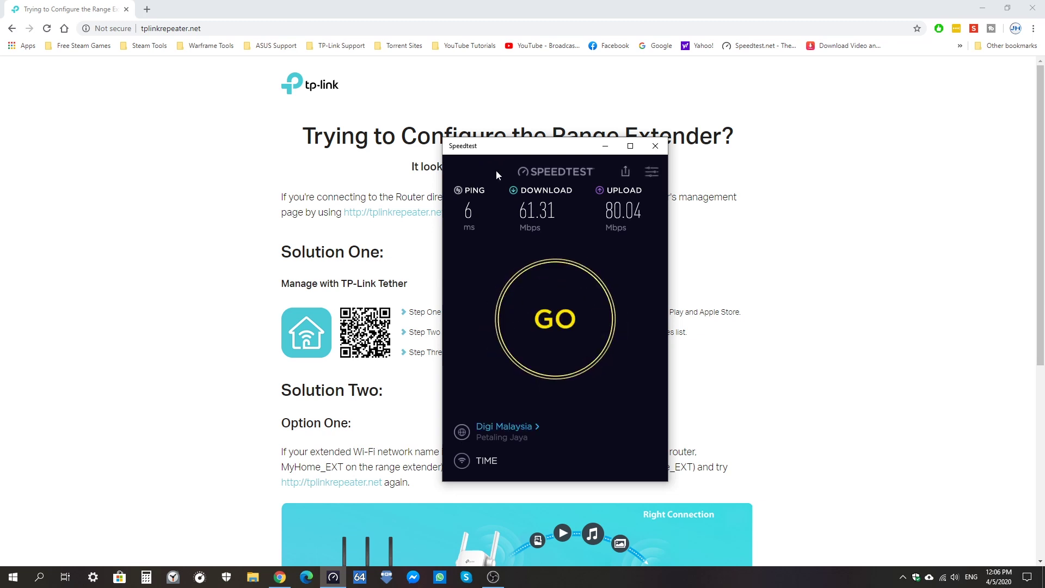
left_click_drag(499, 146, 629, 151)
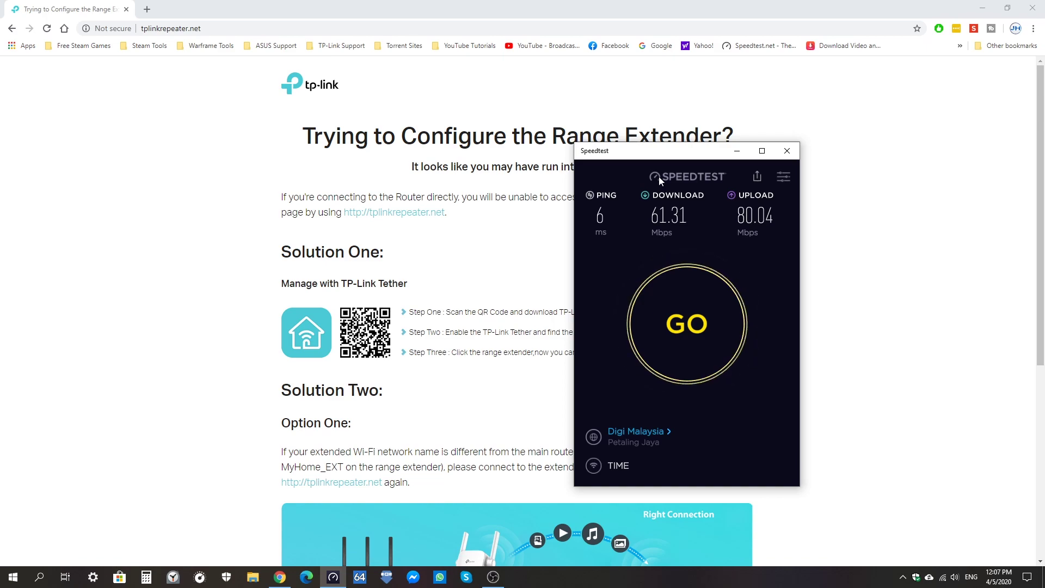
left_click(787, 152)
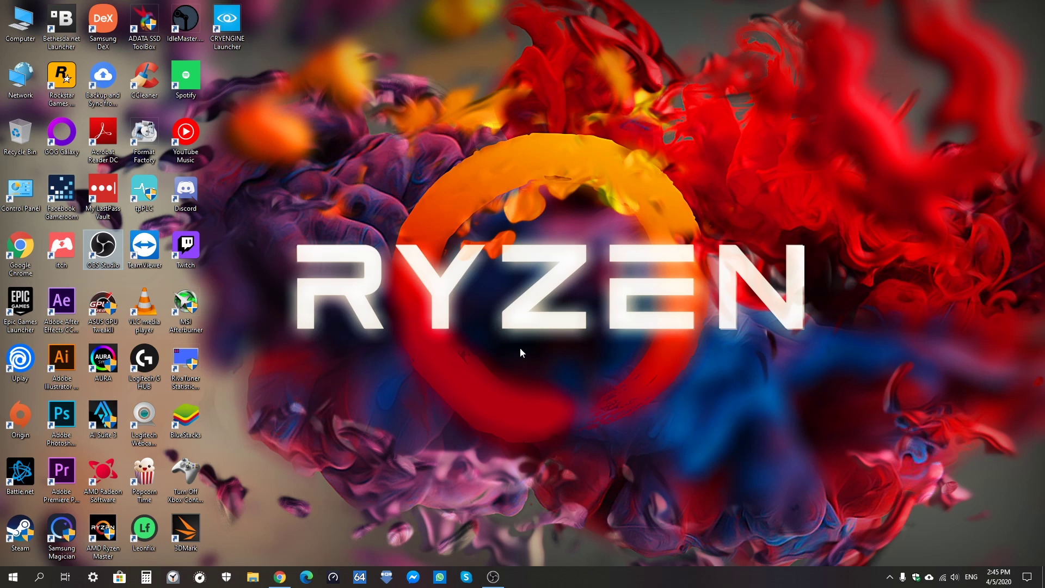
Relaunch Speedtest, test against TIME dotcom Bhd. (7 ms, 107.53/106.56 Mbps), and shift the window right
left_click(333, 576)
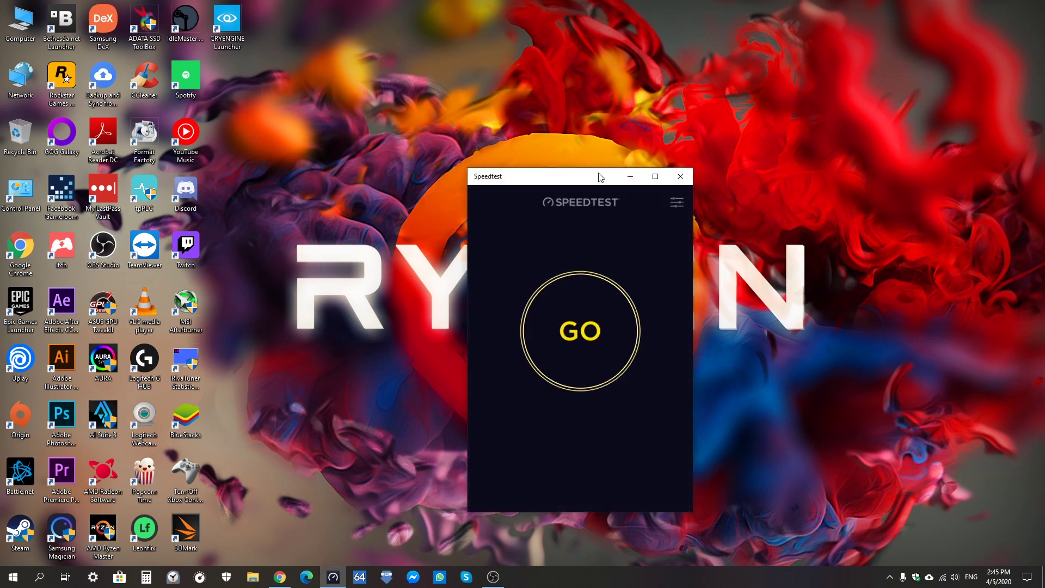
left_click(601, 305)
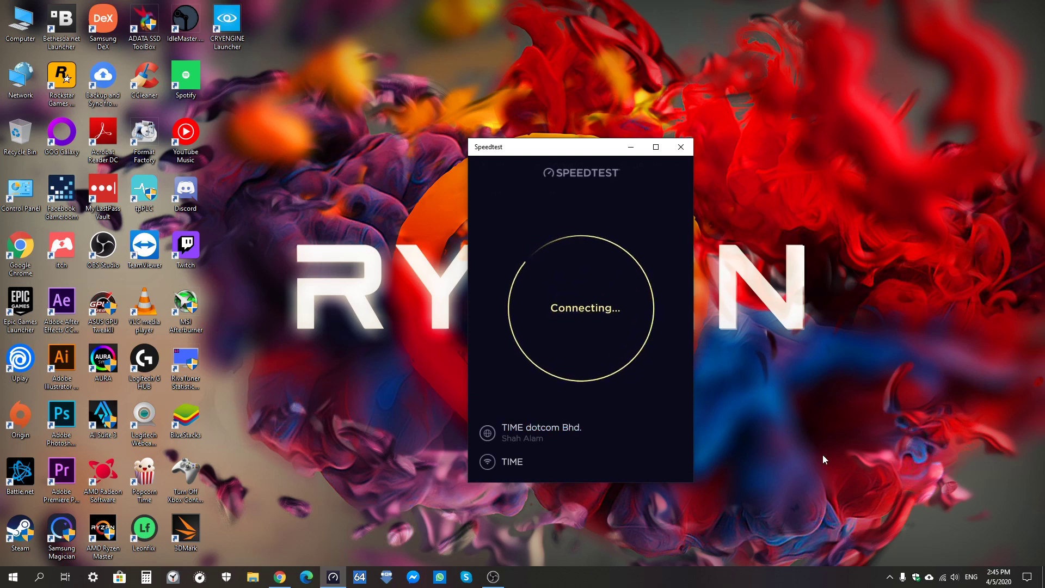
left_click_drag(599, 152, 606, 154)
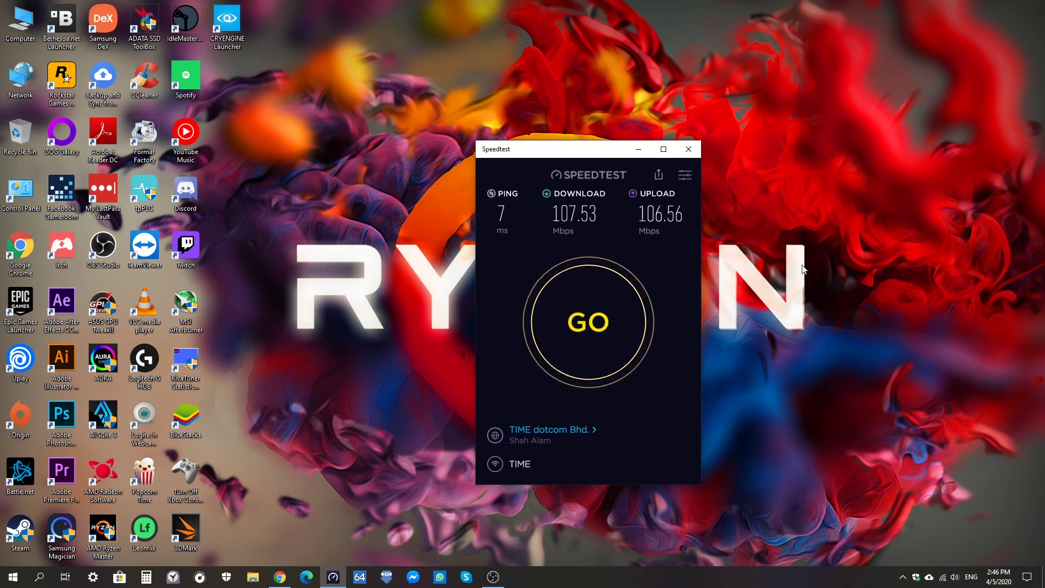
left_click_drag(614, 150, 745, 164)
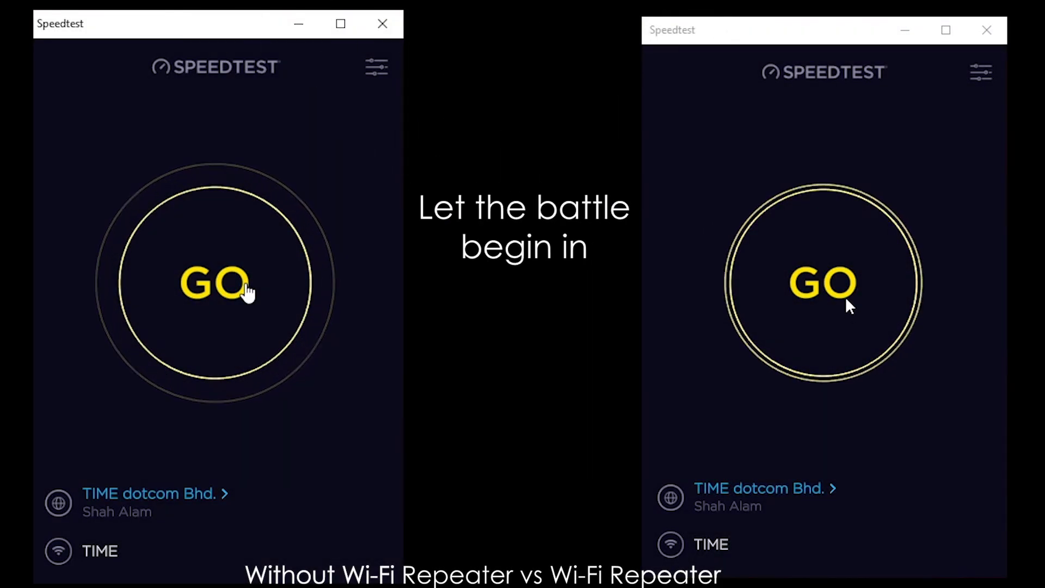
Start the tests in both side-by-side Speedtest windows at the same moment
left_click(245, 282)
left_click(867, 303)
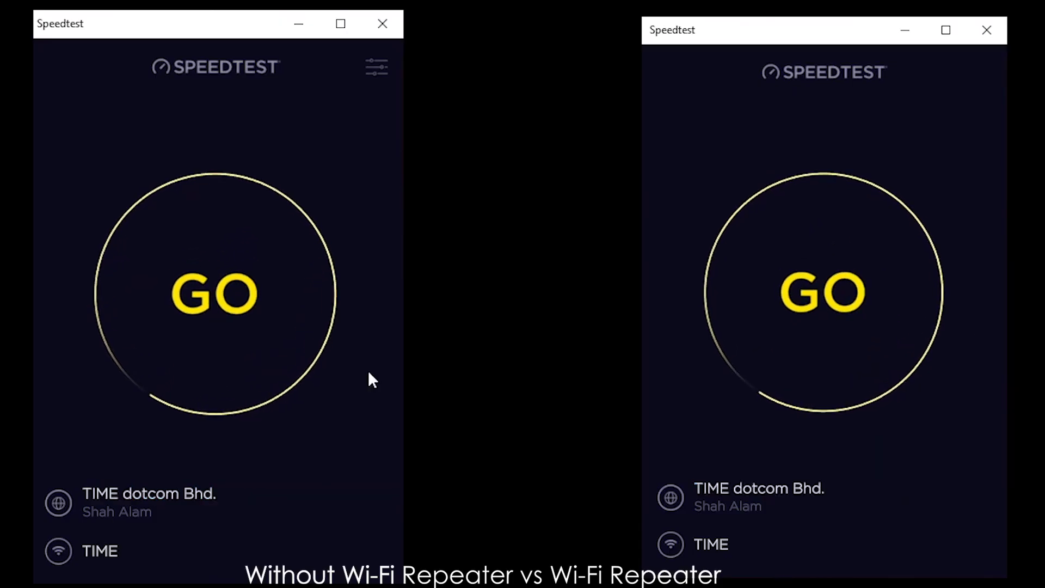